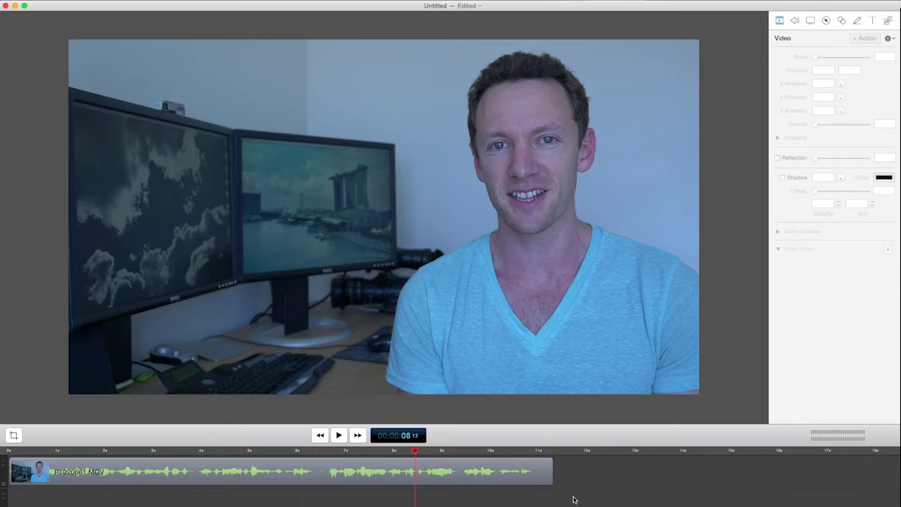
Step: Select the talking-head clip and show its Color Controls, with Saturation, Brightness and Contrast at 100%
{"action": "left_click", "coordinate": [496, 479]}
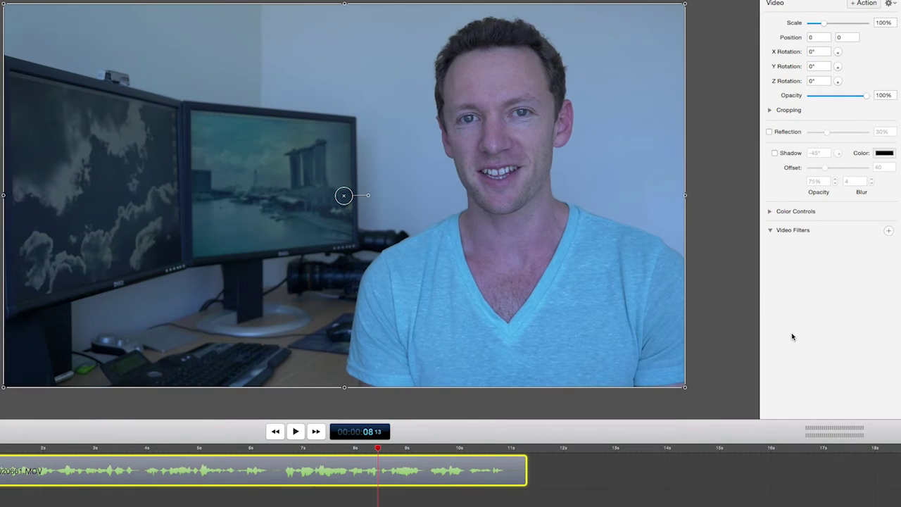
{"action": "left_click", "coordinate": [769, 212]}
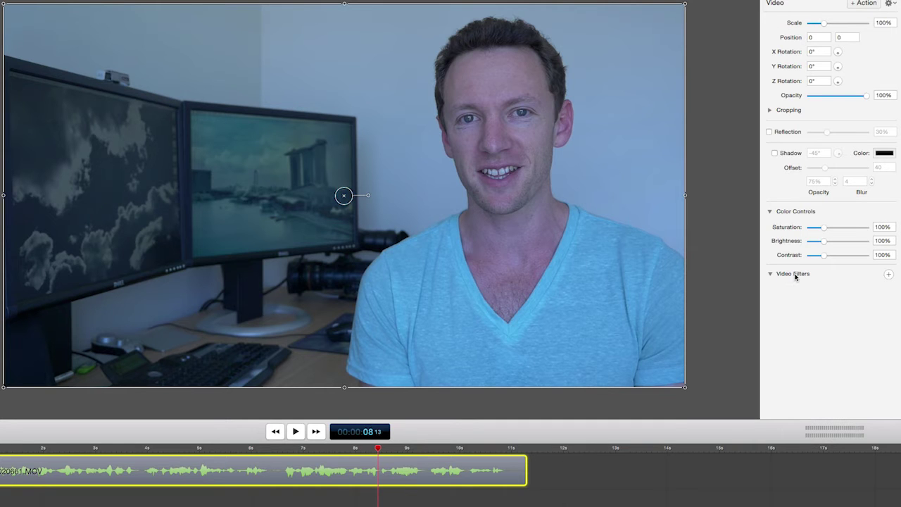
Step: Apply the White Point Adjust filter from the Color Adjustment group to the clip
{"action": "left_click", "coordinate": [889, 274]}
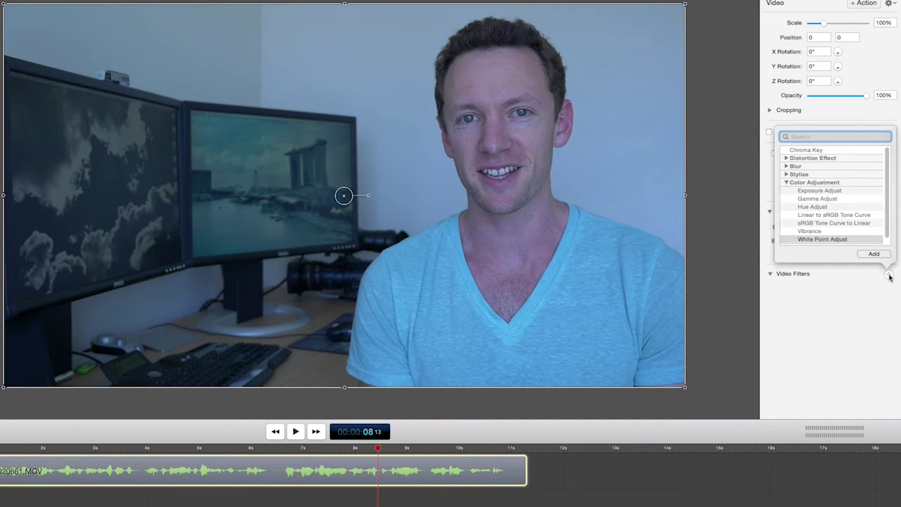
{"action": "left_click", "coordinate": [787, 183]}
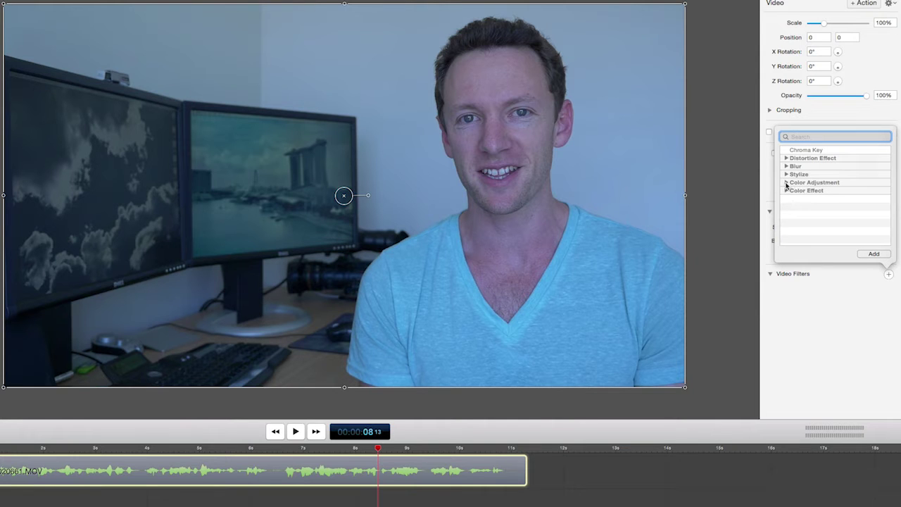
{"action": "left_click", "coordinate": [786, 183]}
{"action": "left_click", "coordinate": [816, 240]}
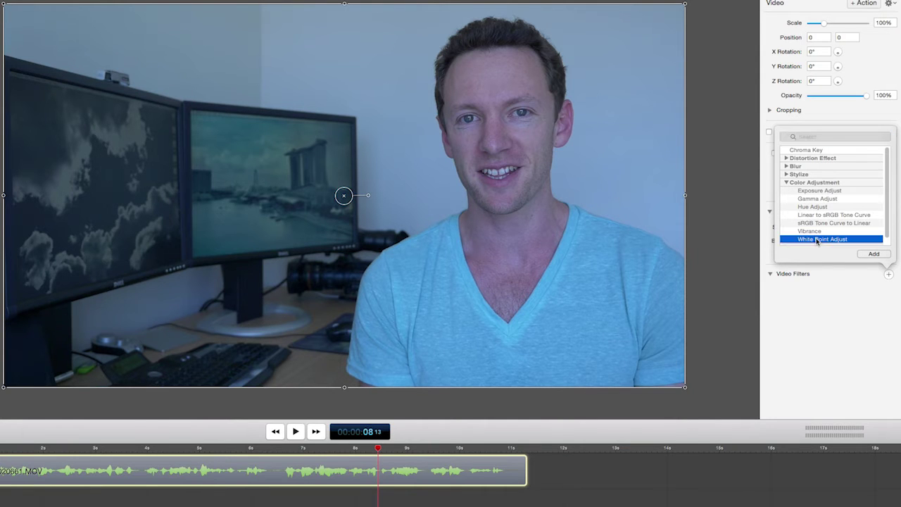
{"action": "left_click", "coordinate": [877, 255]}
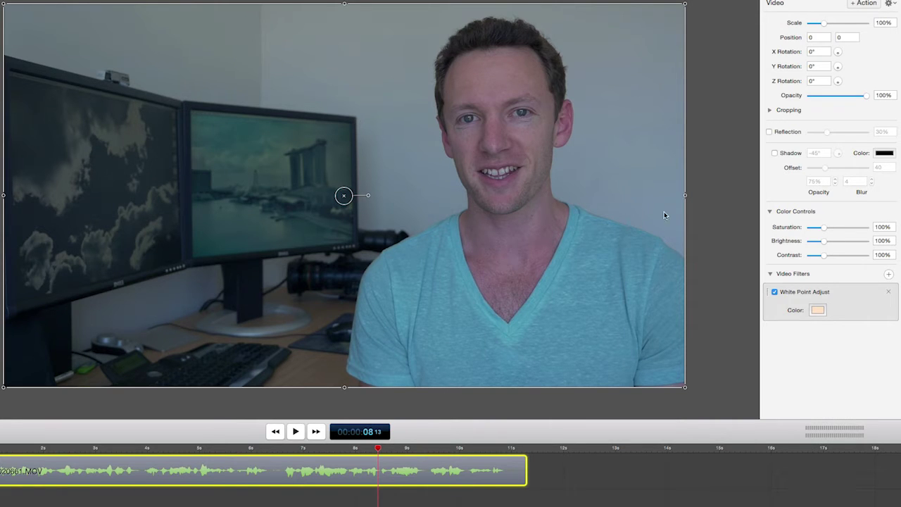
Step: Set the White Point Adjust colour to a pale peach tint from the Spectrum picker
{"action": "left_click", "coordinate": [817, 310]}
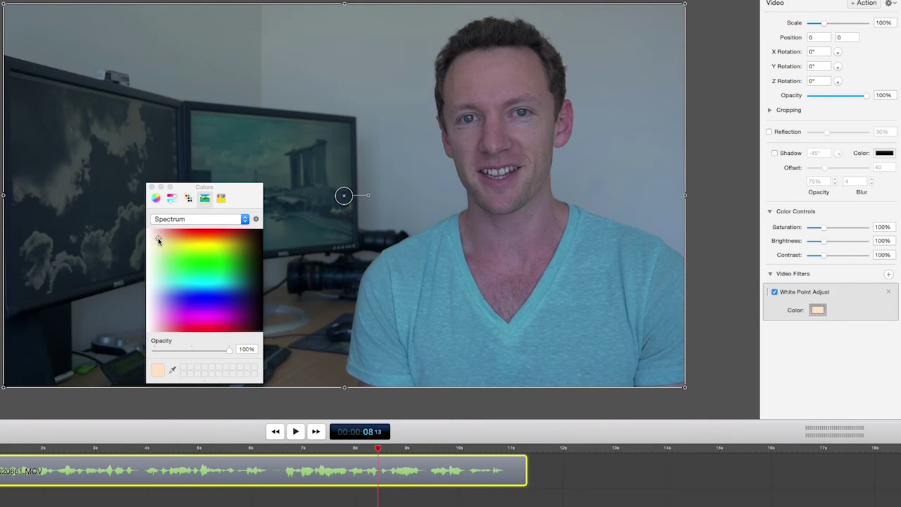
{"action": "left_click", "coordinate": [157, 240]}
{"action": "mouse_move", "coordinate": [158, 240]}
{"action": "left_mouse_down"}
{"action": "mouse_move", "coordinate": [165, 249]}
{"action": "mouse_move", "coordinate": [158, 243]}
{"action": "left_mouse_up"}
{"action": "left_click", "coordinate": [152, 188]}
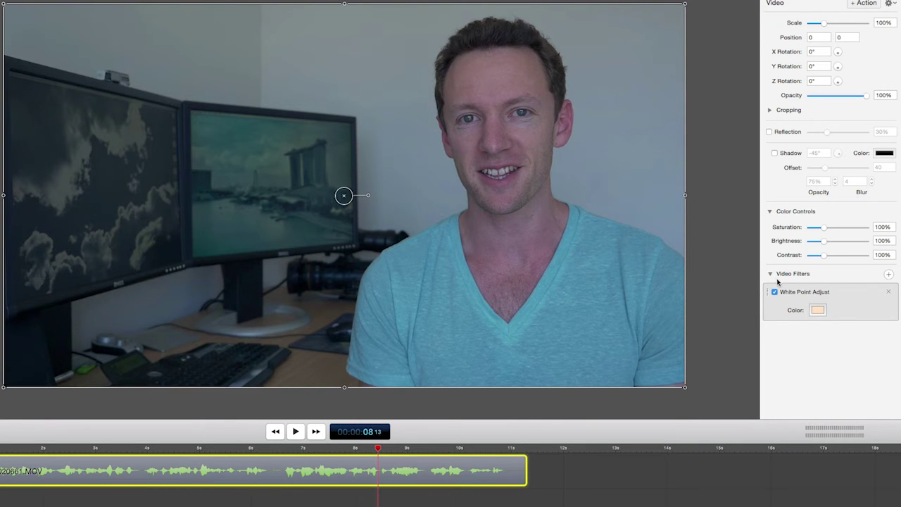
Step: Add an Exposure Adjust filter at 0.5 EV to the clip
{"action": "left_click", "coordinate": [889, 275]}
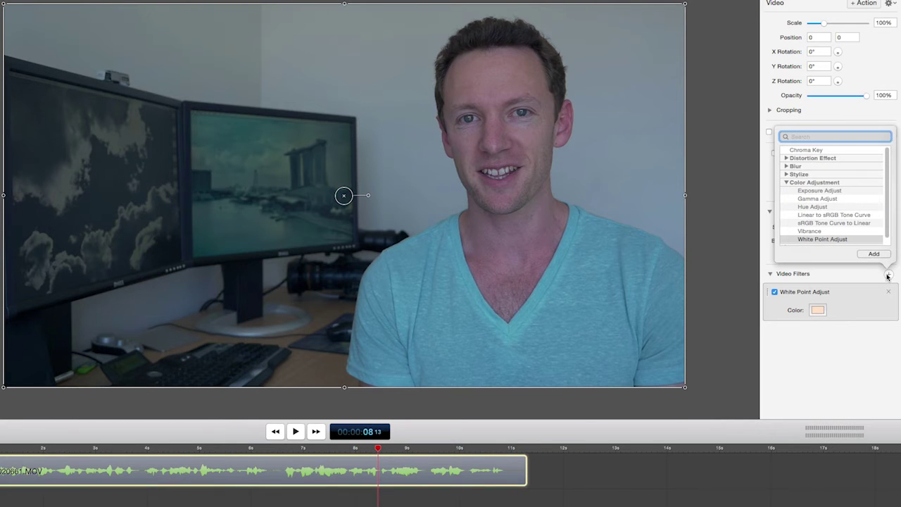
{"action": "left_click", "coordinate": [833, 193]}
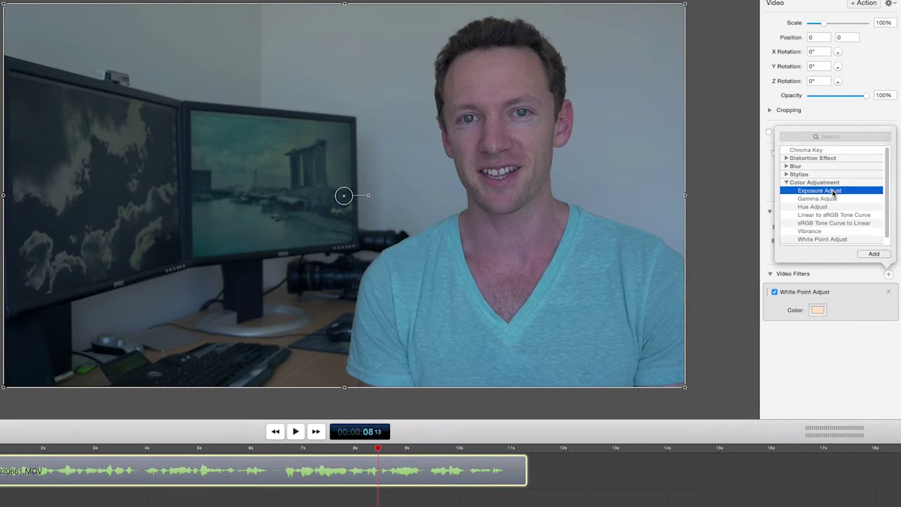
{"action": "left_click", "coordinate": [876, 254]}
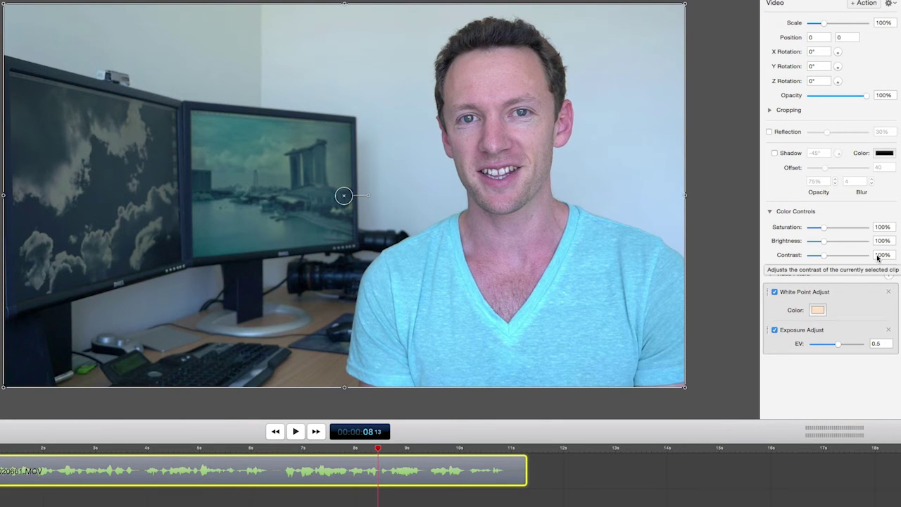
Step: Compare the clip with Exposure Adjust and White Point Adjust toggled, leaving both enabled
{"action": "left_click", "coordinate": [774, 330]}
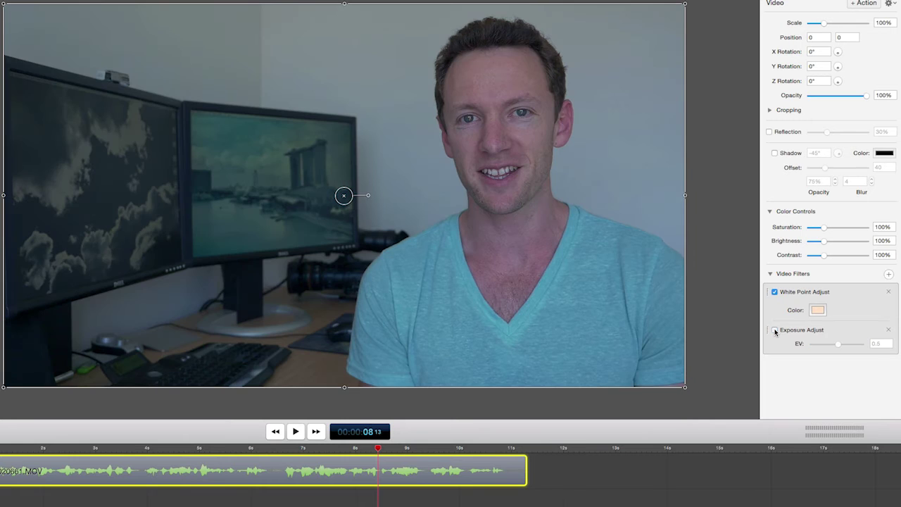
{"action": "left_click", "coordinate": [774, 330]}
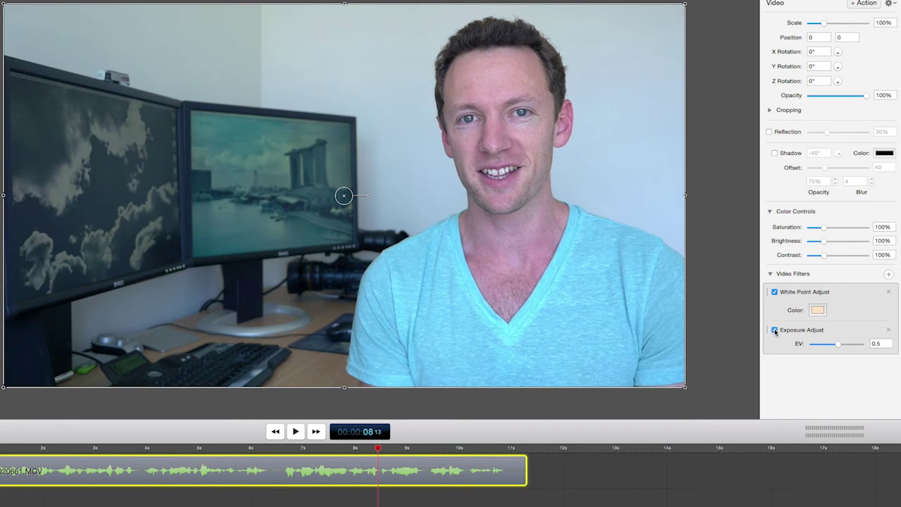
{"action": "left_click", "coordinate": [774, 330]}
{"action": "left_click", "coordinate": [774, 330]}
{"action": "left_click", "coordinate": [774, 330]}
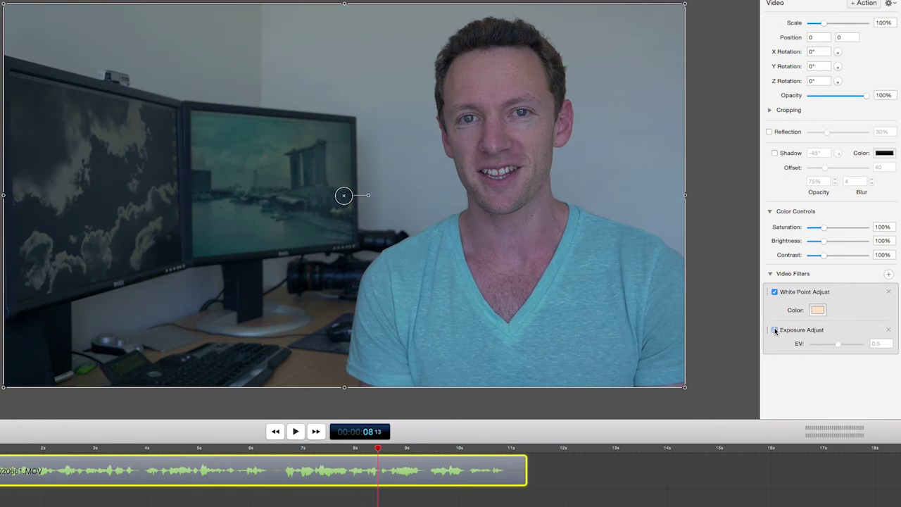
{"action": "left_click", "coordinate": [774, 292]}
{"action": "left_click", "coordinate": [774, 292]}
{"action": "left_click", "coordinate": [774, 292]}
{"action": "left_click", "coordinate": [774, 292]}
{"action": "left_click", "coordinate": [774, 330]}
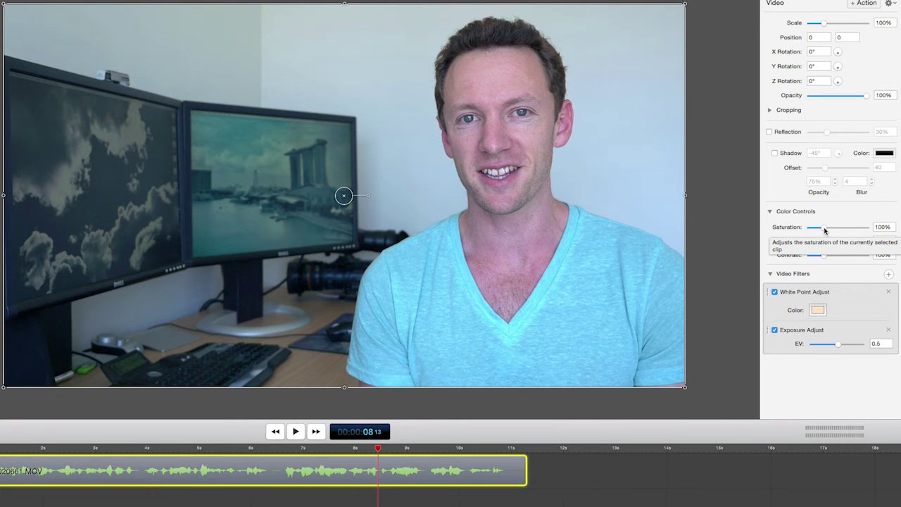
Step: Set the Color Controls to Saturation 104% and Contrast 107%, keeping Brightness at 100%
{"action": "left_click_drag", "start_coordinate": [825, 230], "coordinate": [827, 228]}
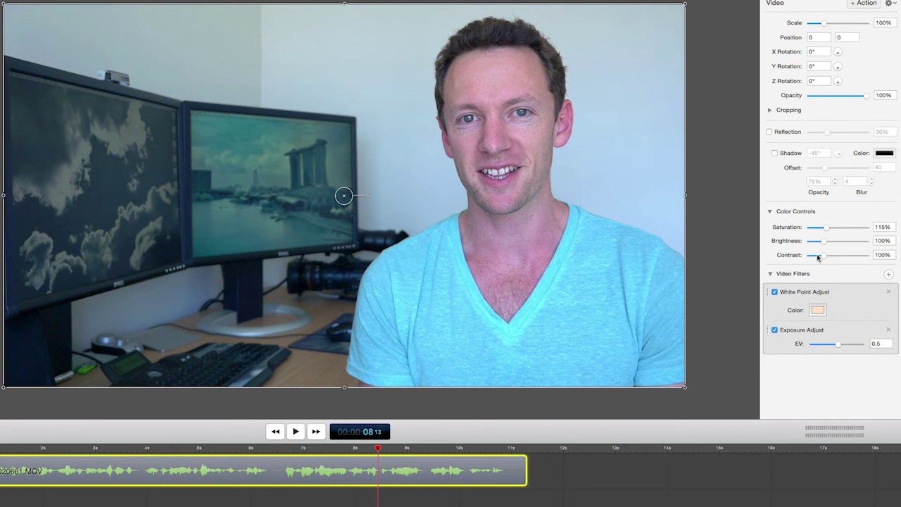
{"action": "left_click_drag", "start_coordinate": [824, 243], "coordinate": [825, 243]}
{"action": "left_click_drag", "start_coordinate": [824, 257], "coordinate": [826, 256]}
{"action": "mouse_move", "coordinate": [825, 259]}
{"action": "left_mouse_down"}
{"action": "mouse_move", "coordinate": [842, 257]}
{"action": "mouse_move", "coordinate": [824, 255]}
{"action": "left_mouse_up"}
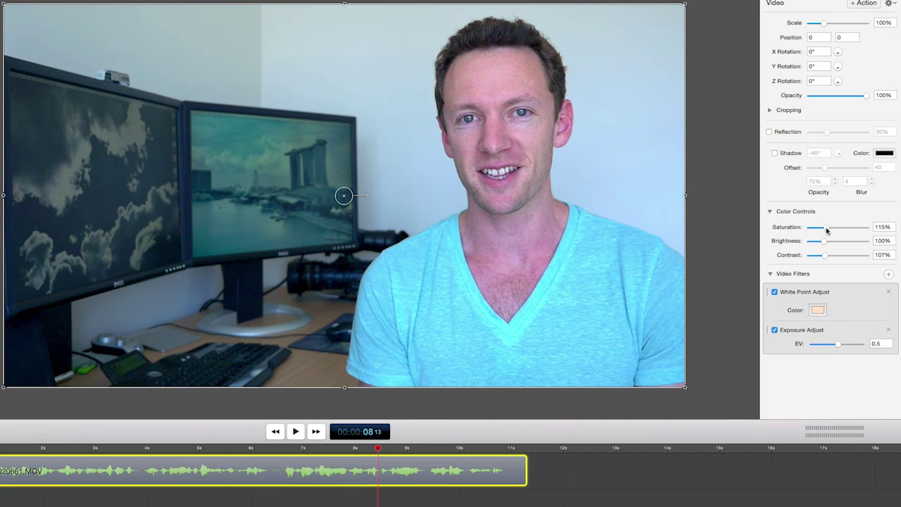
{"action": "left_click_drag", "start_coordinate": [827, 231], "coordinate": [824, 231]}
Step: Add a Vibrance filter to the clip with its Amount set to 0.2
{"action": "left_click", "coordinate": [889, 275]}
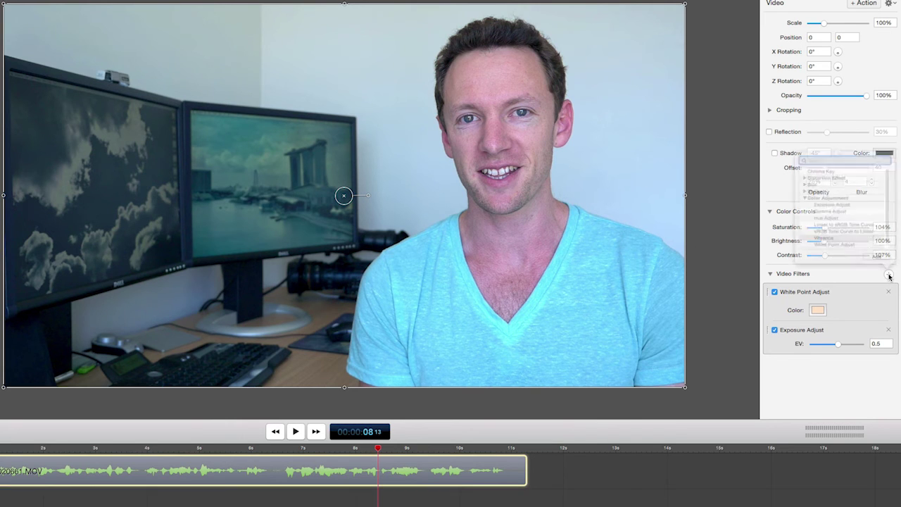
{"action": "left_click", "coordinate": [821, 232]}
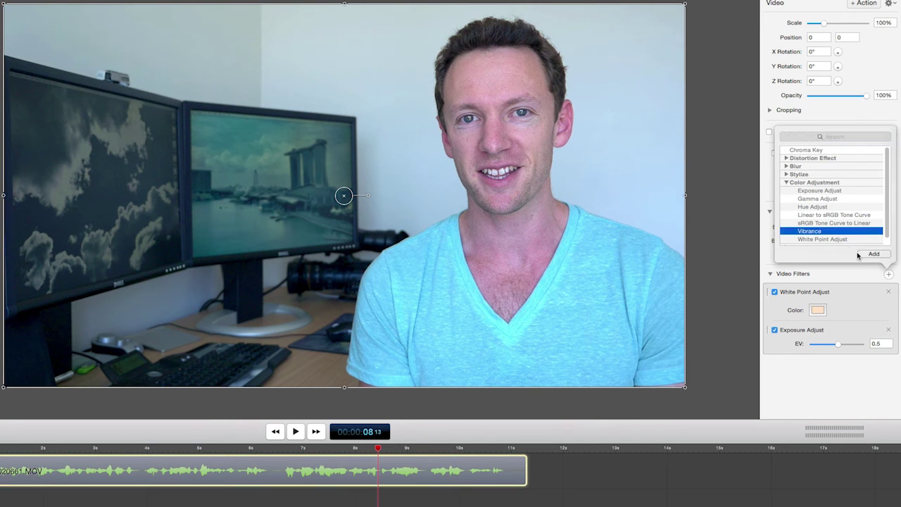
{"action": "left_click", "coordinate": [872, 254]}
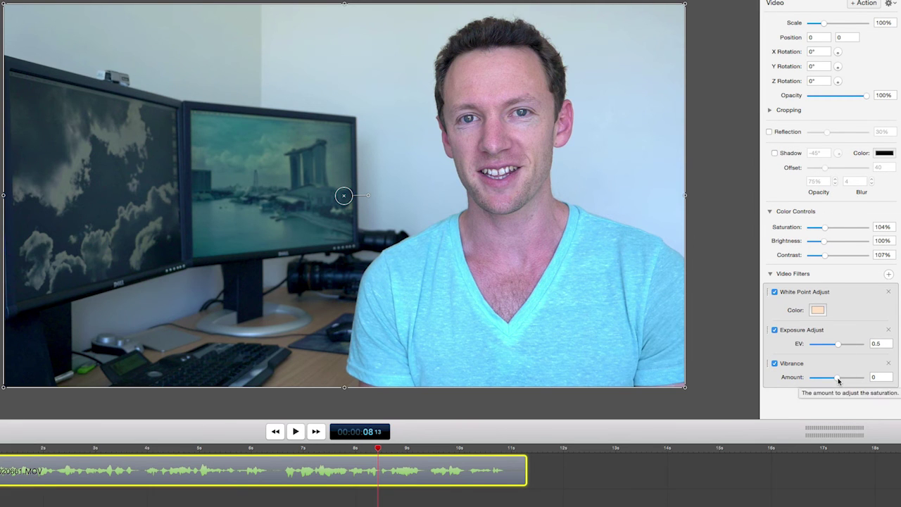
{"action": "mouse_move", "coordinate": [838, 380]}
{"action": "left_mouse_down"}
{"action": "mouse_move", "coordinate": [859, 380]}
{"action": "mouse_move", "coordinate": [844, 380]}
{"action": "left_mouse_up"}
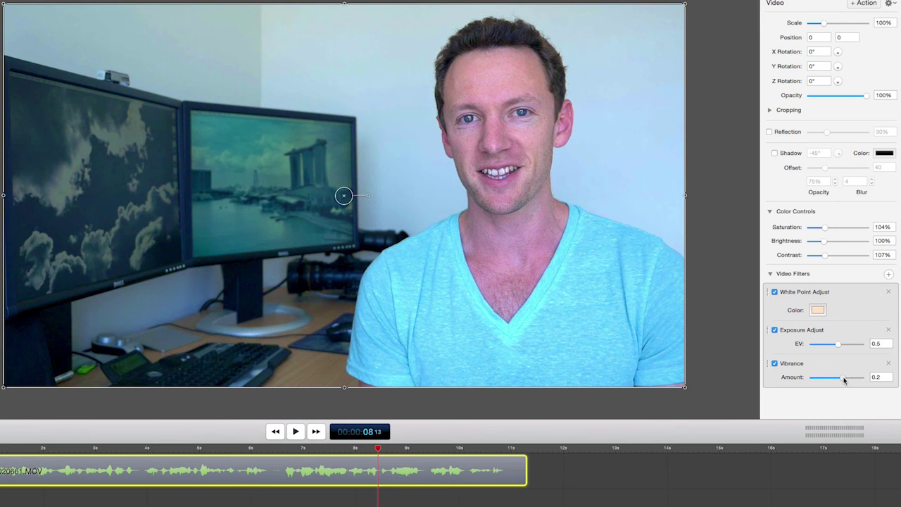
{"action": "left_click", "coordinate": [878, 377]}
Step: Play the clip from its start to review the colour correction
{"action": "key", "text": "Home"}
{"action": "key", "text": "space"}
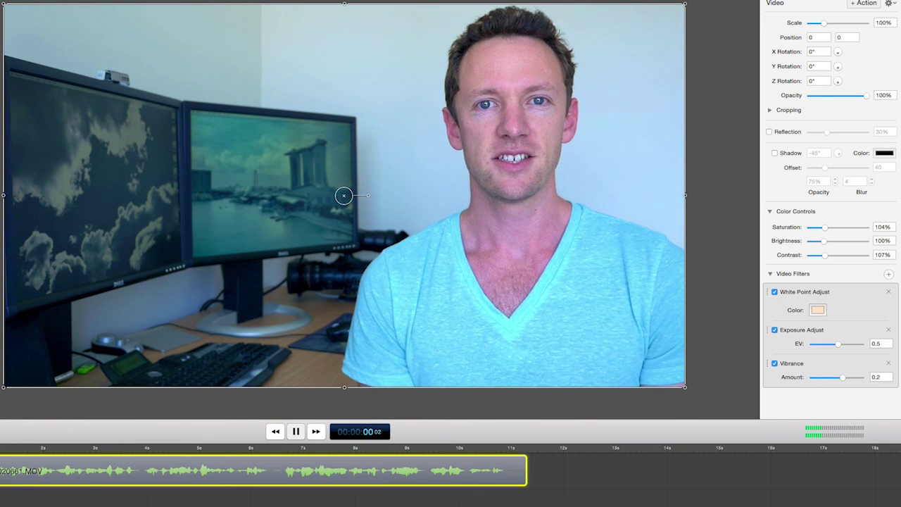